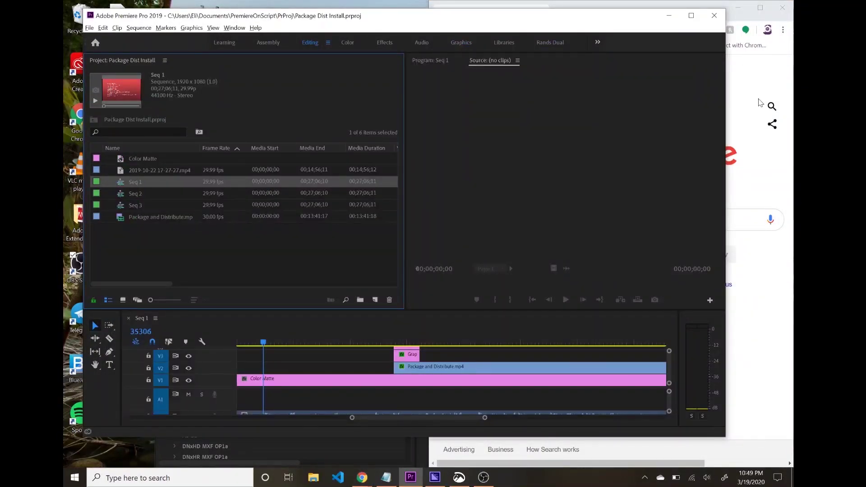
- Open the PPro Socket panel from Window > Extensions in Premiere Pro
left_click(762, 244)
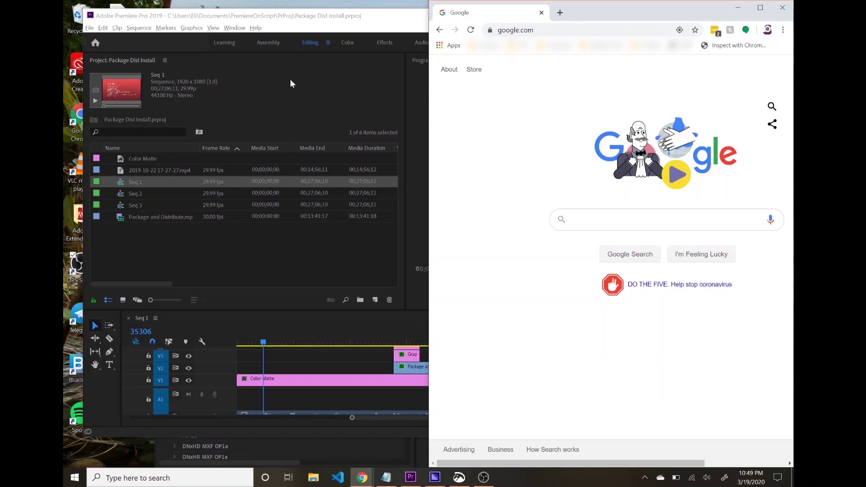
left_click(234, 28)
mouse_move(256, 28)
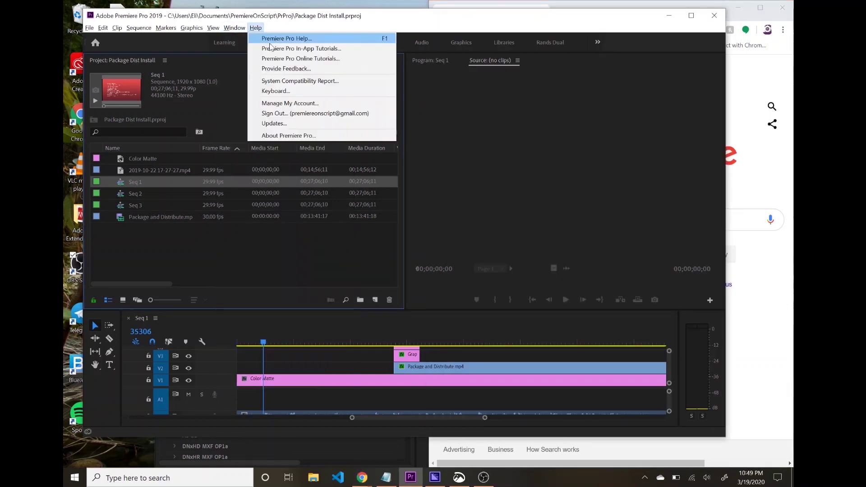
mouse_move(285, 63)
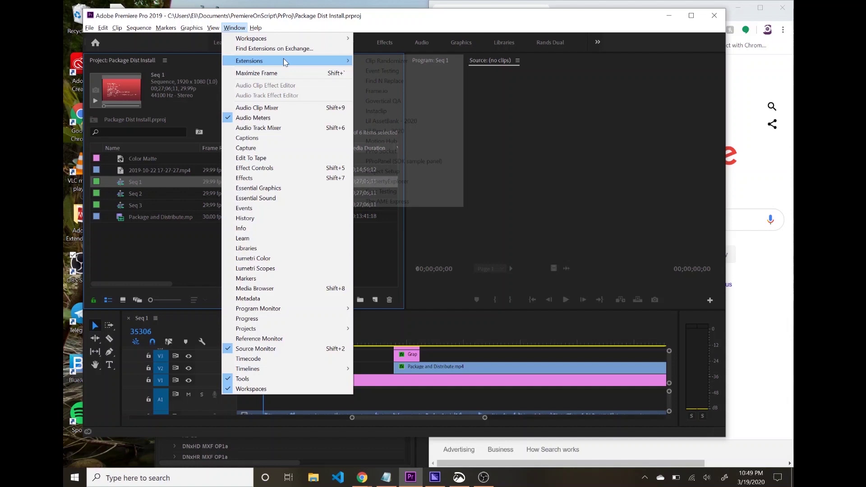
left_click(373, 152)
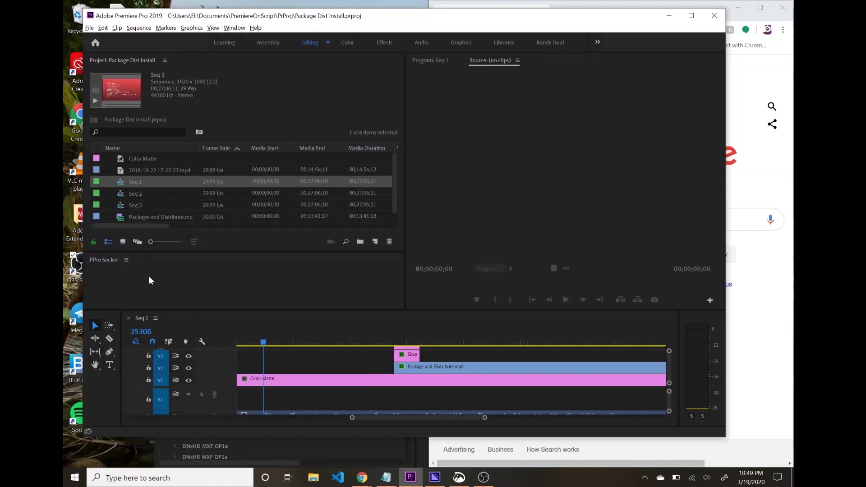
- Load the premiere-socket-renderer.herokuapp.com Remote Render-err page in Chrome
left_click(769, 304)
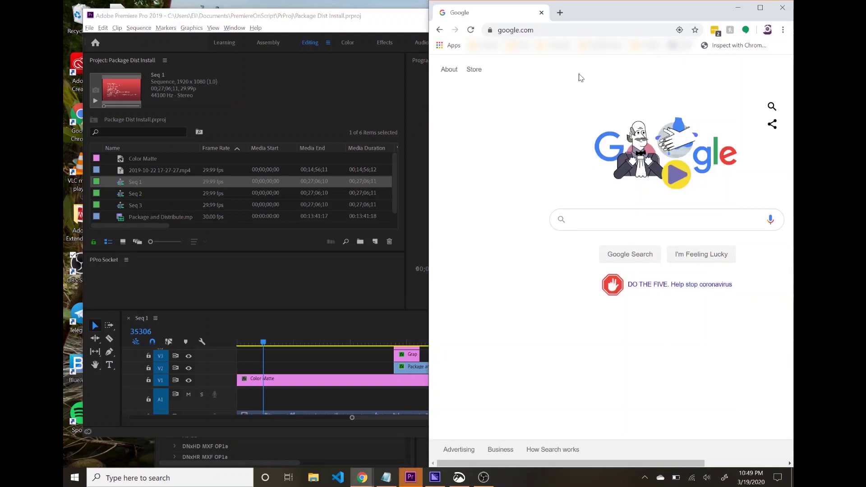
left_click(586, 30)
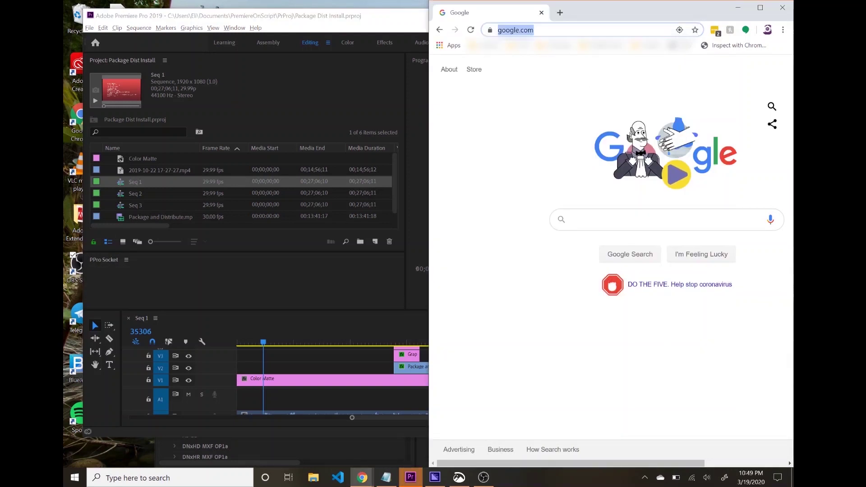
type("https://premiere-socket-renderer.herokuapp.com/")
key("Return")
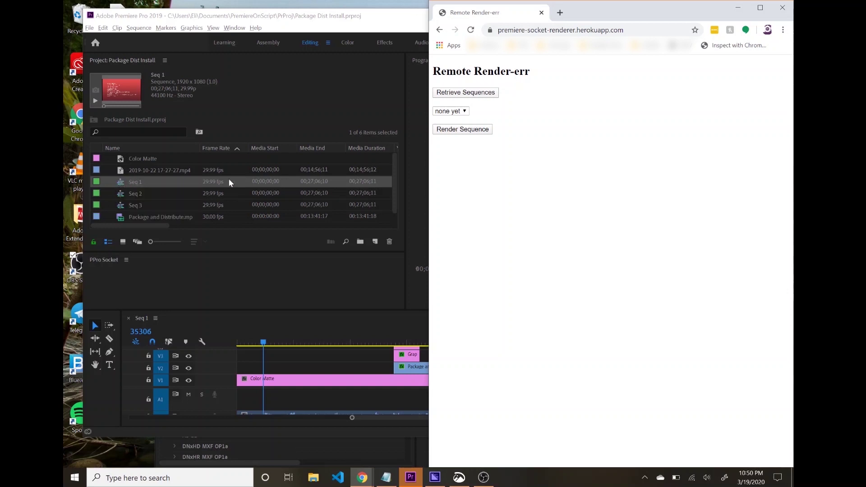
- Retrieve Seq 1–3 from the Premiere project and render Seq 3
left_click(470, 93)
left_click(457, 114)
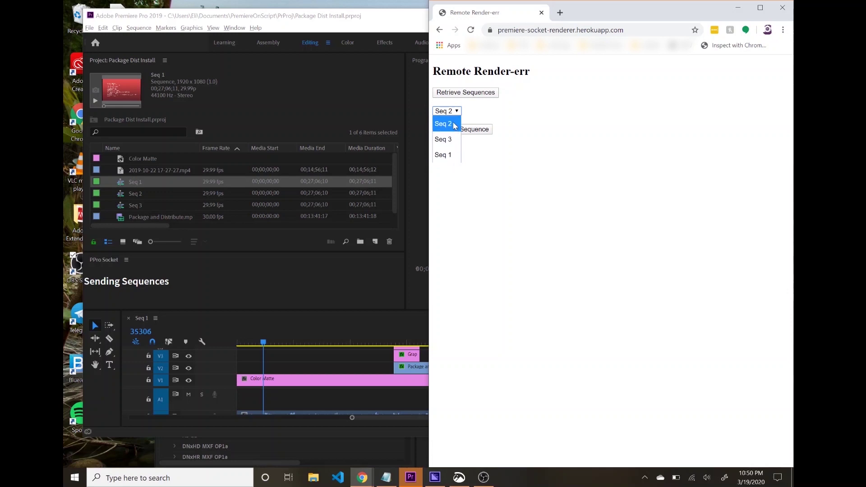
left_click(443, 139)
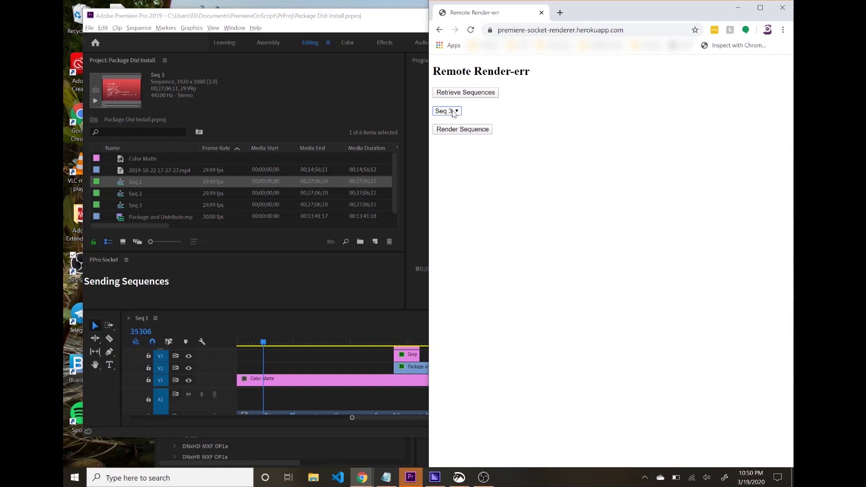
left_click(462, 131)
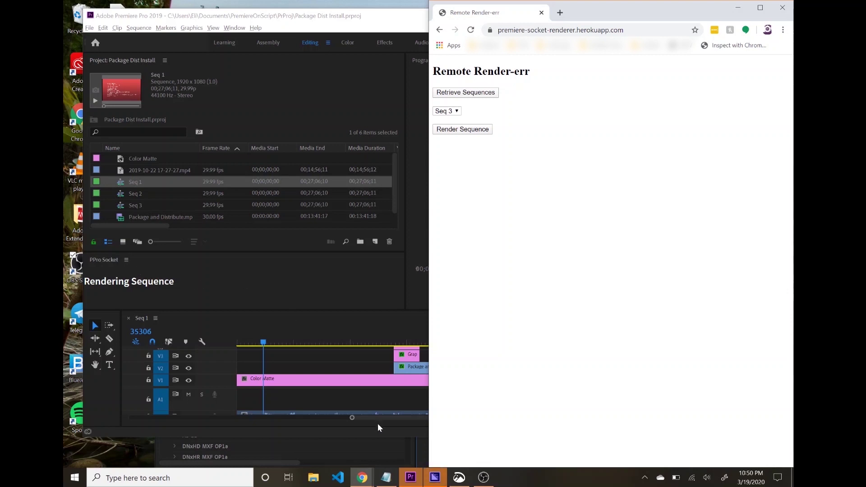
- Stop Media Encoder's queue immediately, without finishing the current Seq 3.mp4 encode
mouse_move(432, 480)
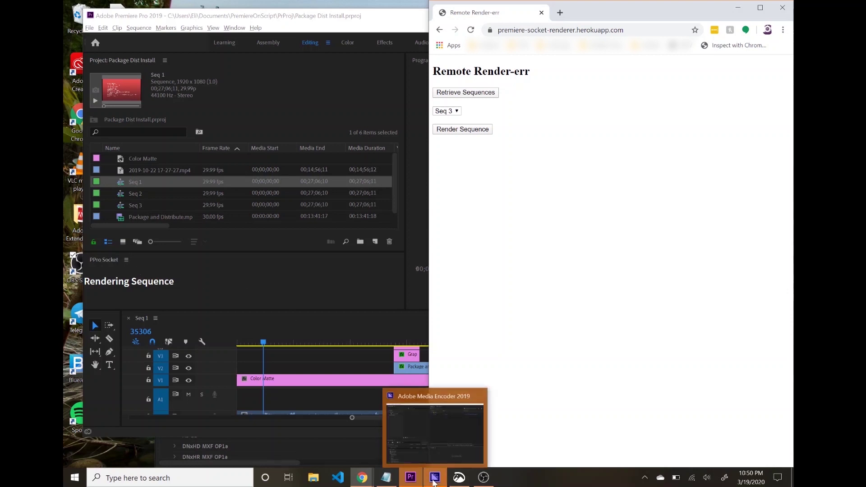
left_click(434, 479)
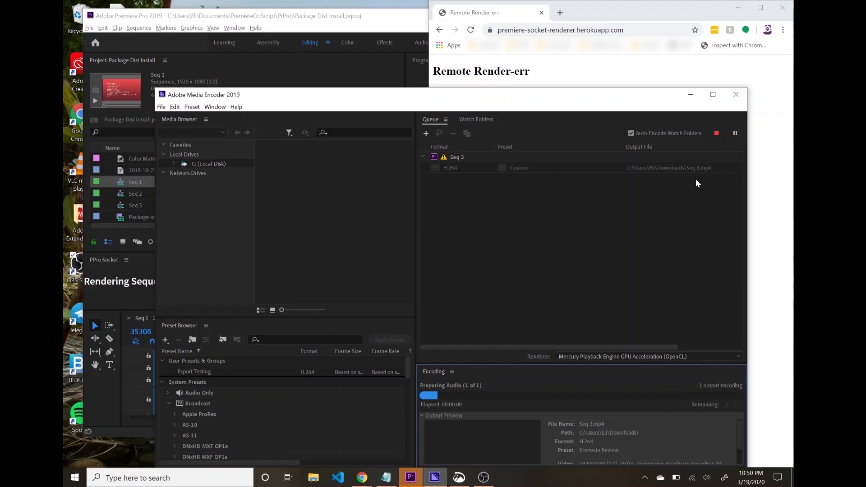
left_click(716, 134)
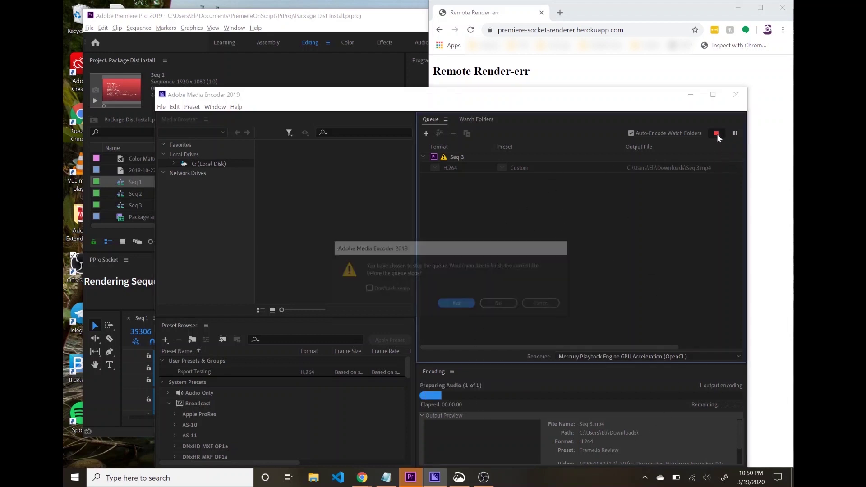
left_click(496, 300)
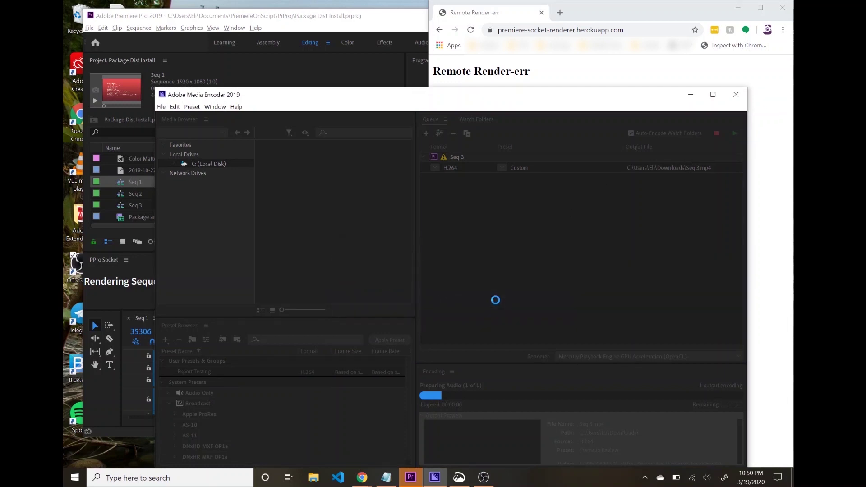
left_click(766, 151)
- Duplicate Seq 3 in the Premiere project to create Seq 3 Copy 01
left_click(129, 199)
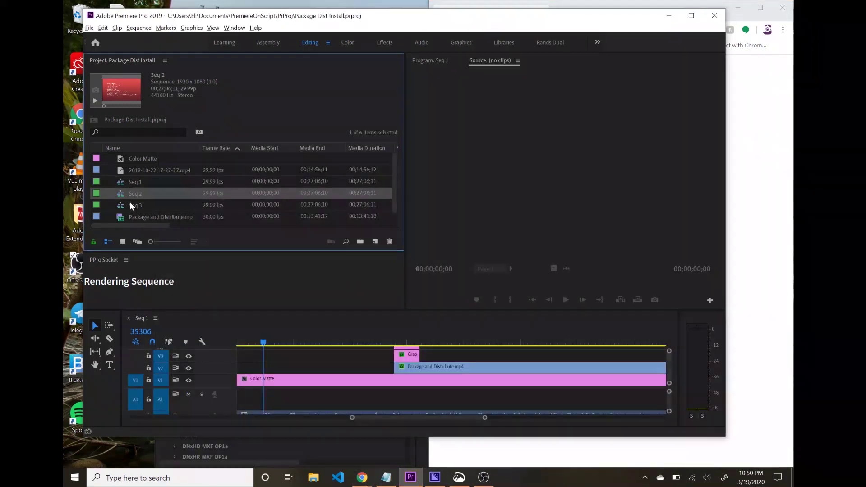
left_click(130, 204)
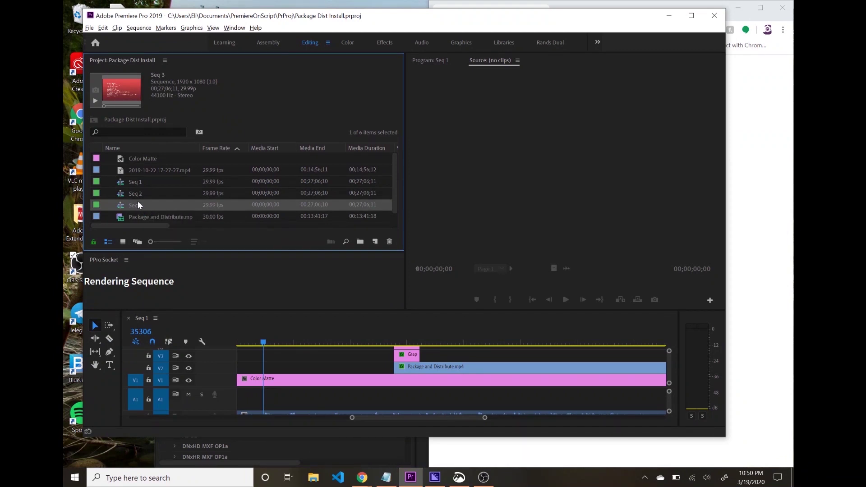
right_click(137, 201)
left_click(177, 75)
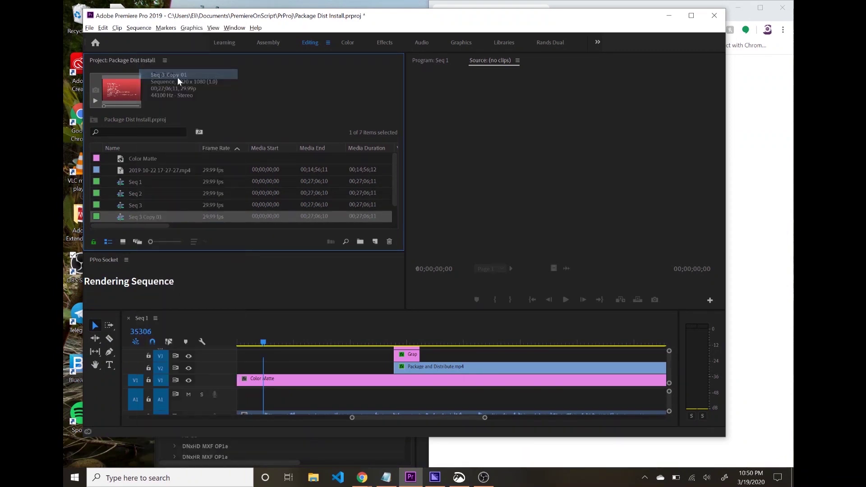
- Refresh the sequence list on the web page and render Seq 3 Copy 01
left_click(748, 160)
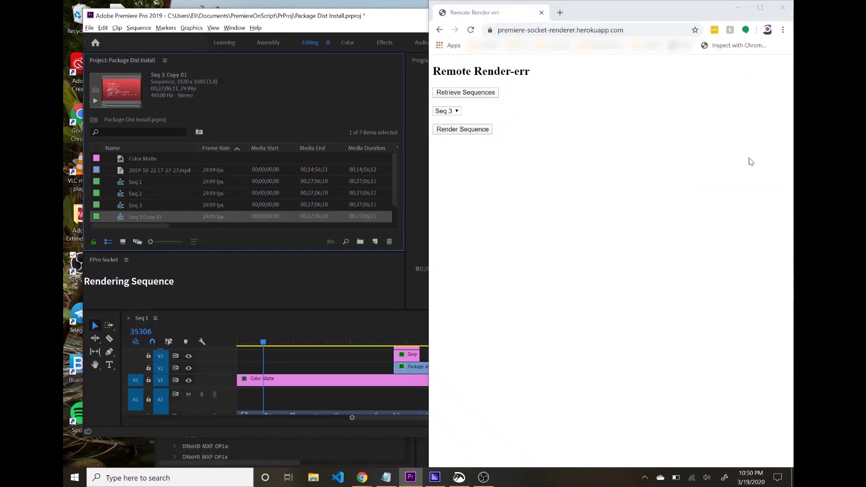
left_click(451, 92)
left_click(478, 112)
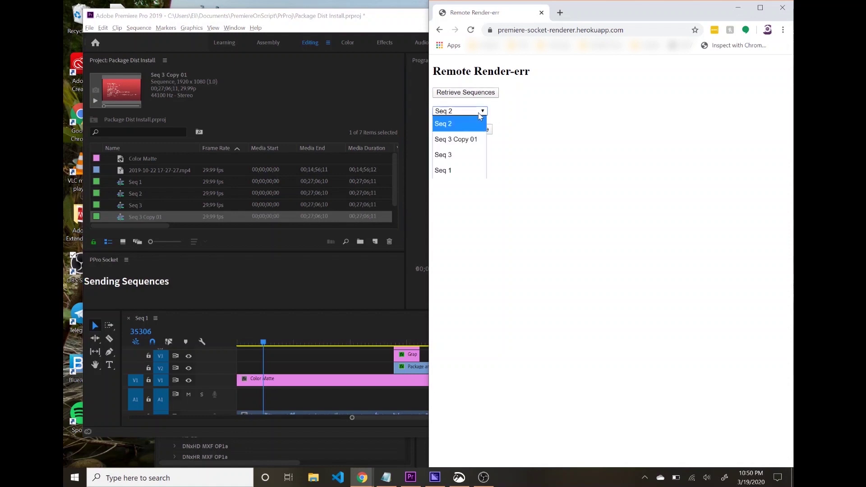
left_click(458, 138)
left_click(458, 130)
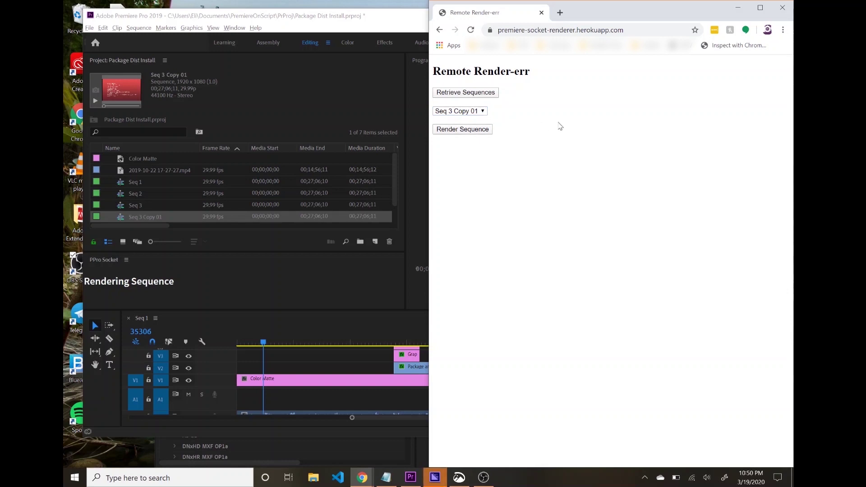
left_click(435, 477)
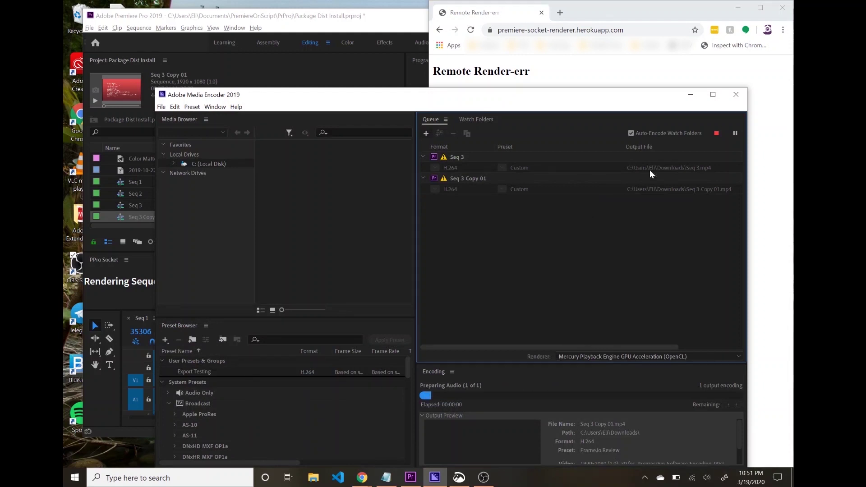
- Stop the Media Encoder queue without finishing the current encode
left_click(714, 133)
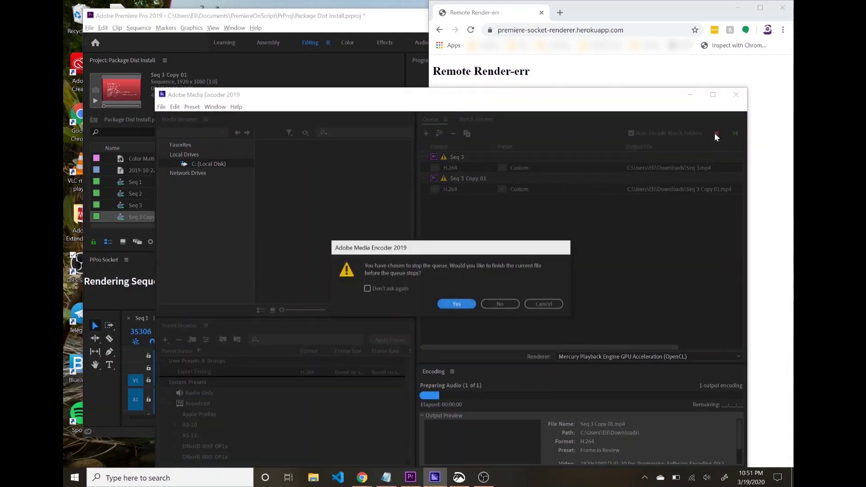
left_click(488, 302)
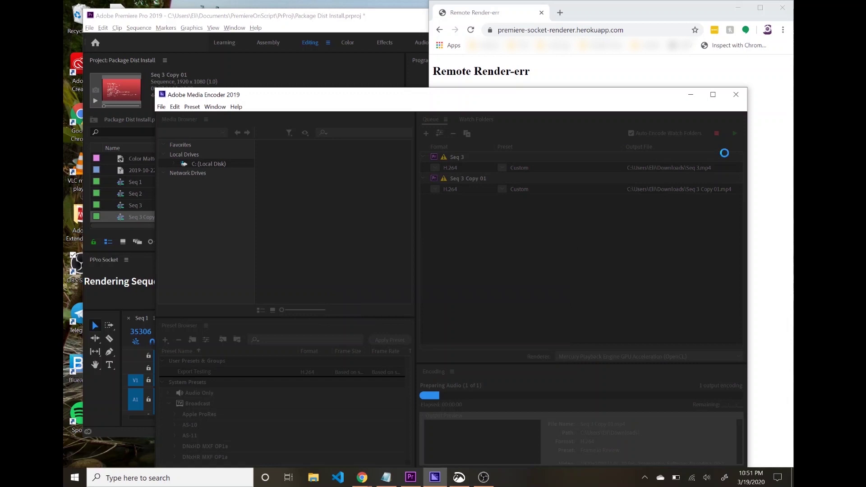
left_click(583, 9)
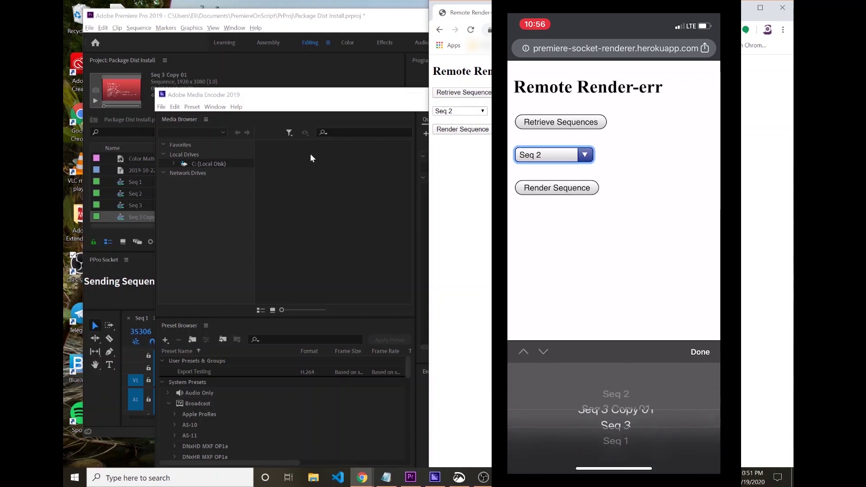
- Bring the Premiere project back to the front on the desktop
left_click(131, 210)
- Duplicate Seq 3 and rename the new Seq 3 Copy 02 to 'for phone'
left_click(131, 205)
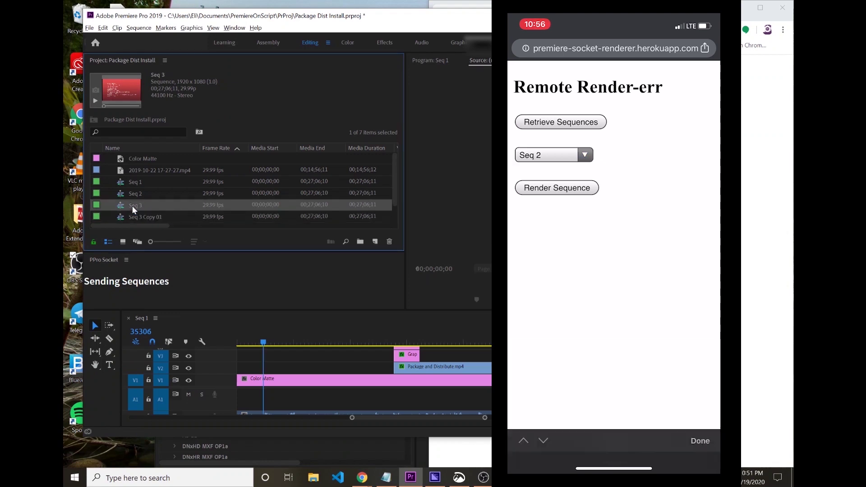
right_click(132, 206)
left_click(189, 75)
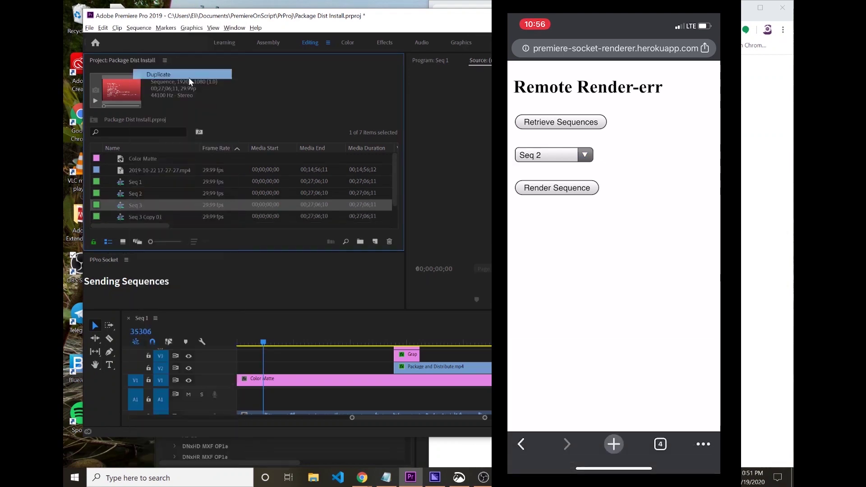
left_click(143, 217)
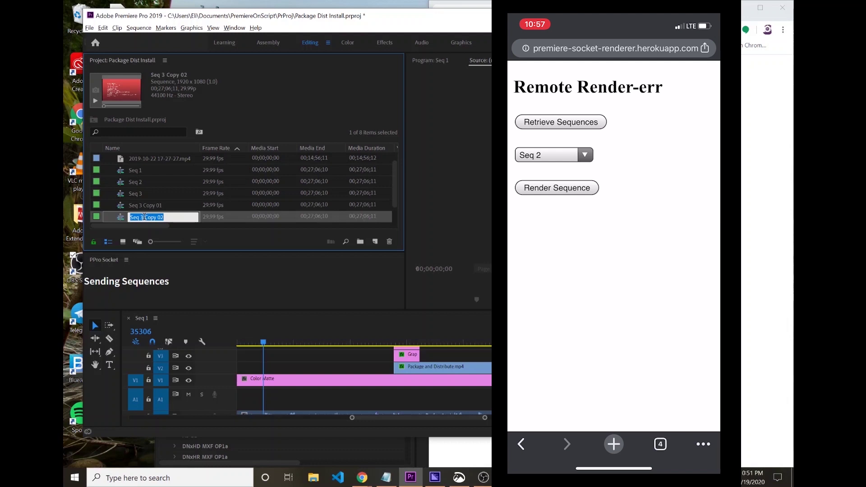
type("for phone")
key("Tab")
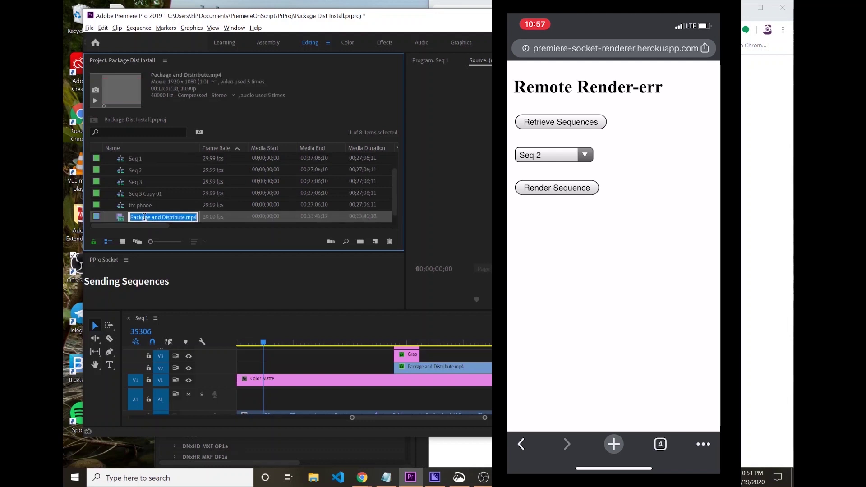
left_click(158, 195)
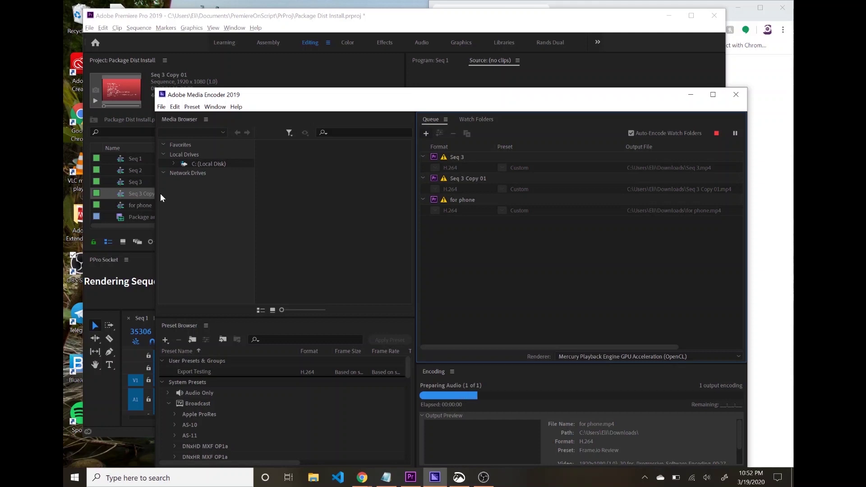
- Stop the queue immediately without finishing the for phone.mp4 encode
left_click(716, 133)
left_click(500, 303)
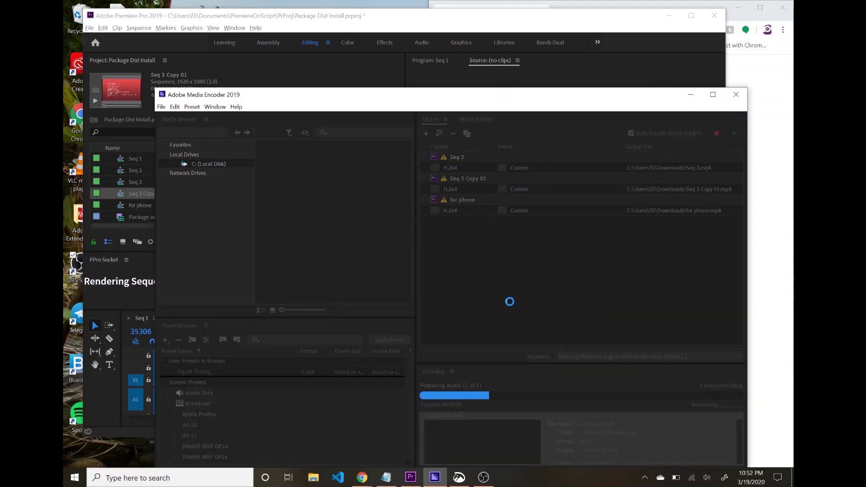